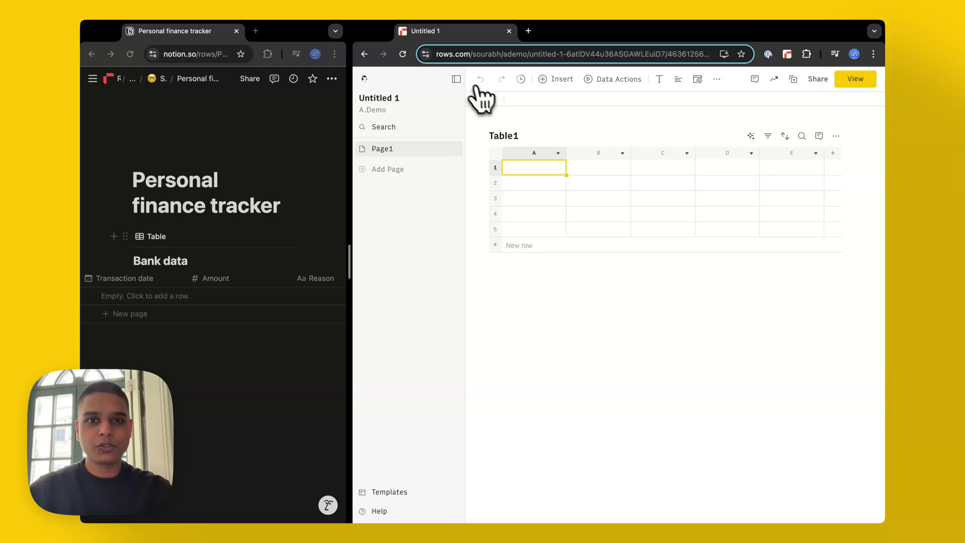
Collapse the sidebar and search Data Actions for 'bank account'.
click(456, 80)
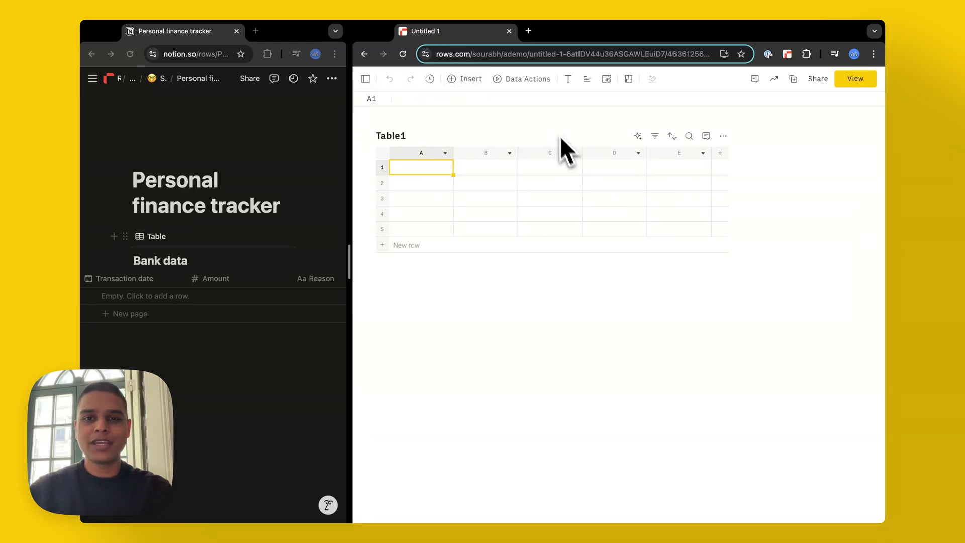
click(517, 80)
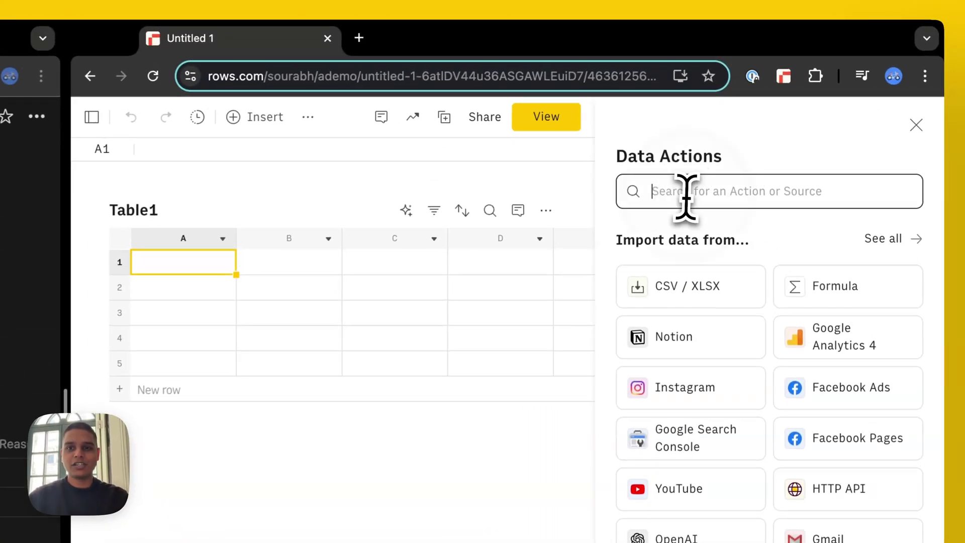
text(bank account)
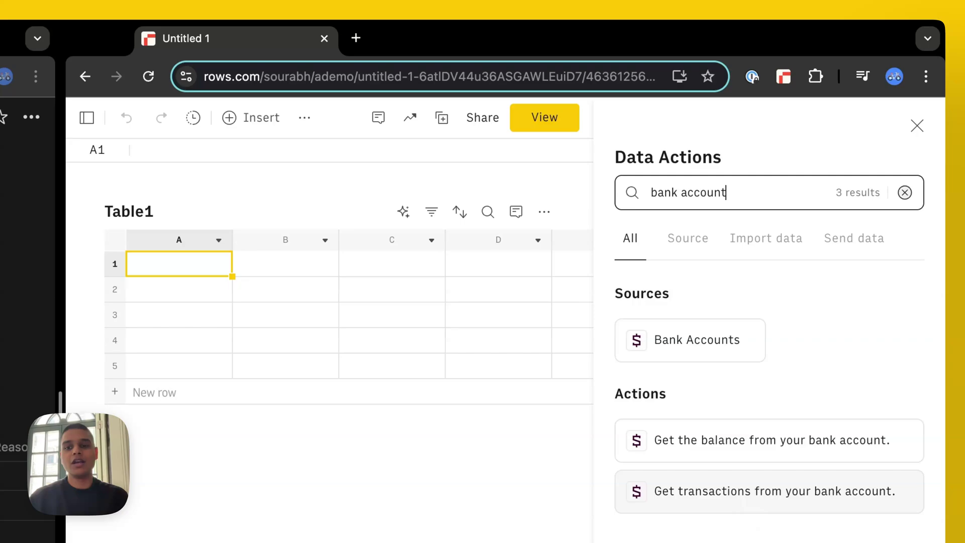
Choose 'Get transactions from your bank account' with the default connection, Account 6921 and LASTXDAYS(30).
click(725, 494)
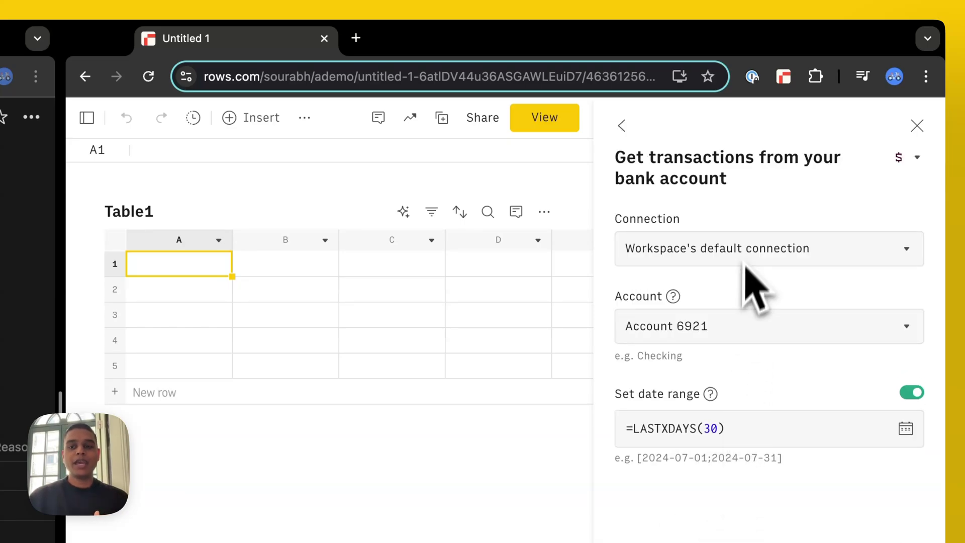
click(804, 252)
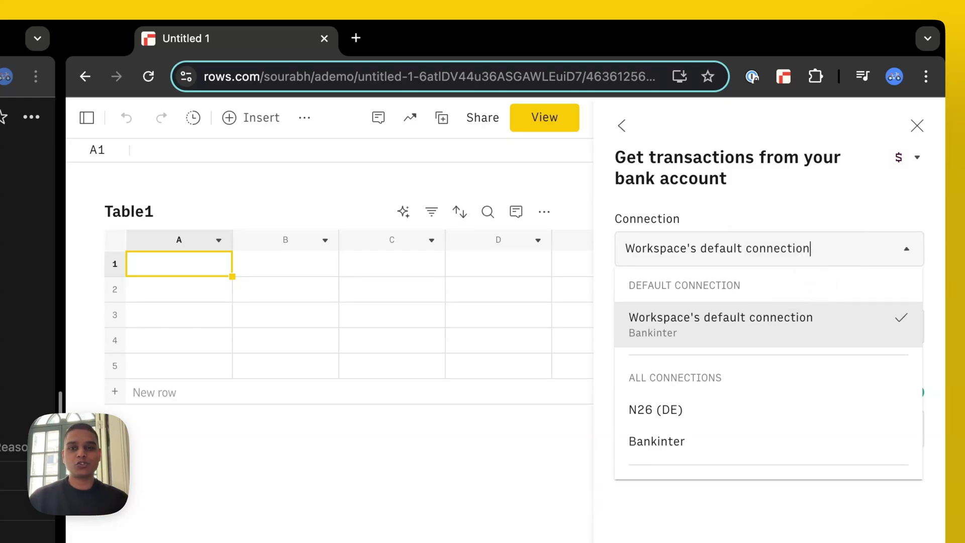
click(783, 321)
click(764, 330)
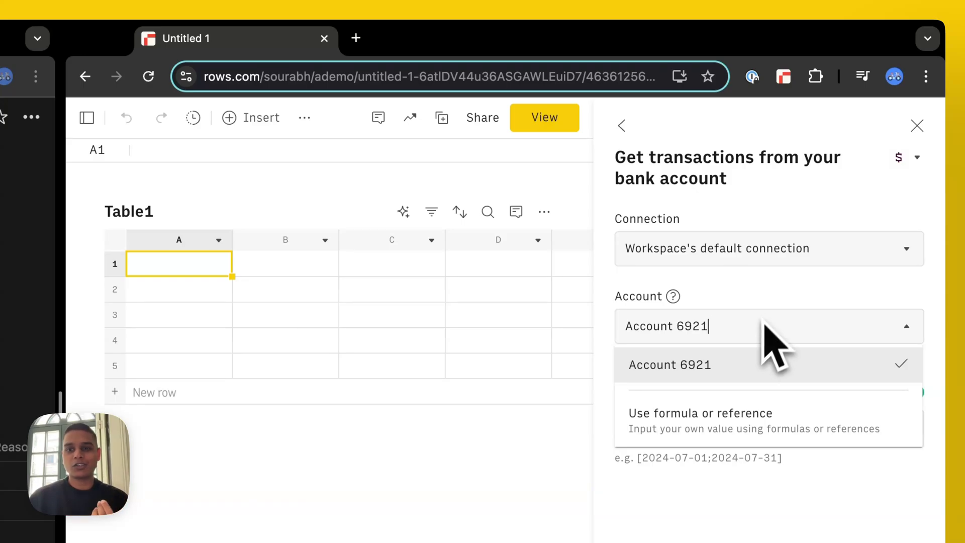
click(776, 326)
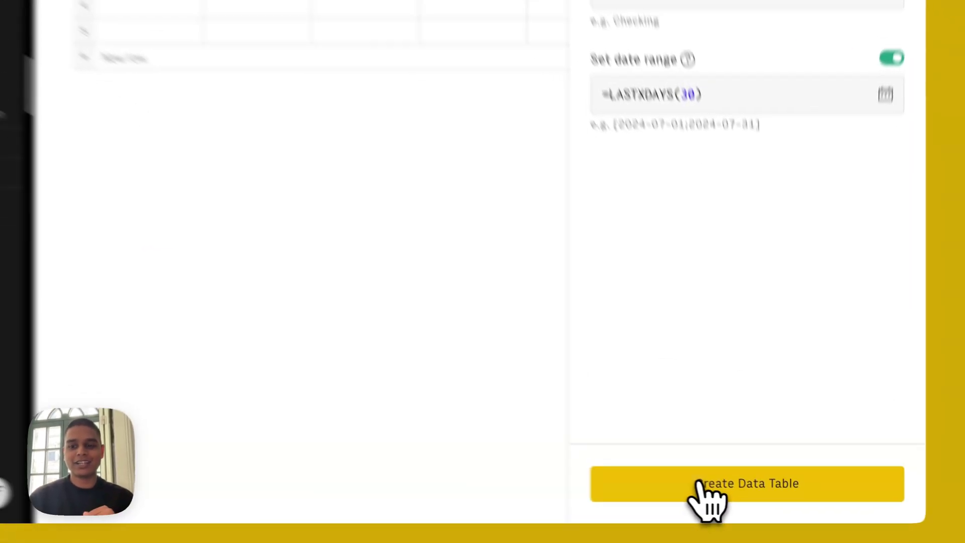
Create the Bank Accounts data table and scroll across its transaction columns.
click(754, 497)
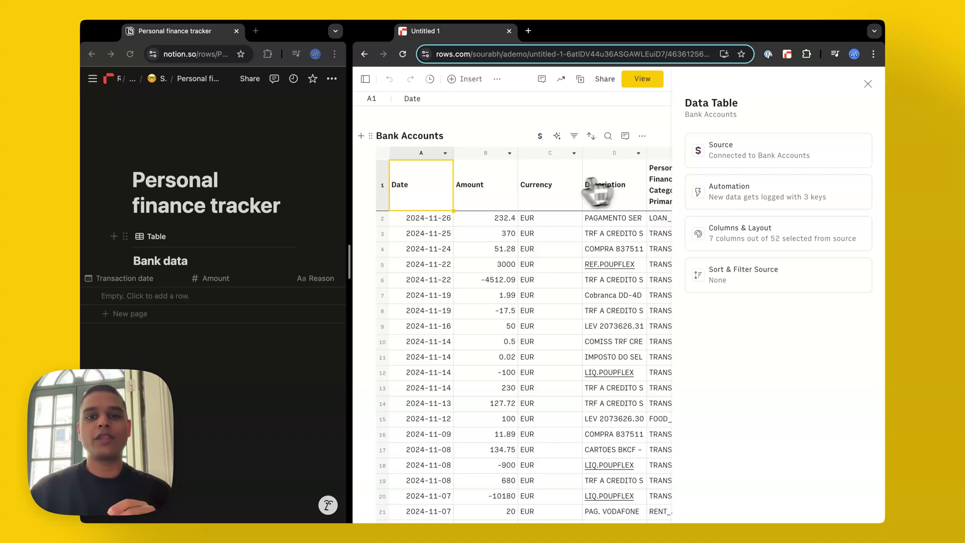
scroll(578, 193, right, 3)
scroll(558, 196, right, 2)
scroll(557, 201, left, 5)
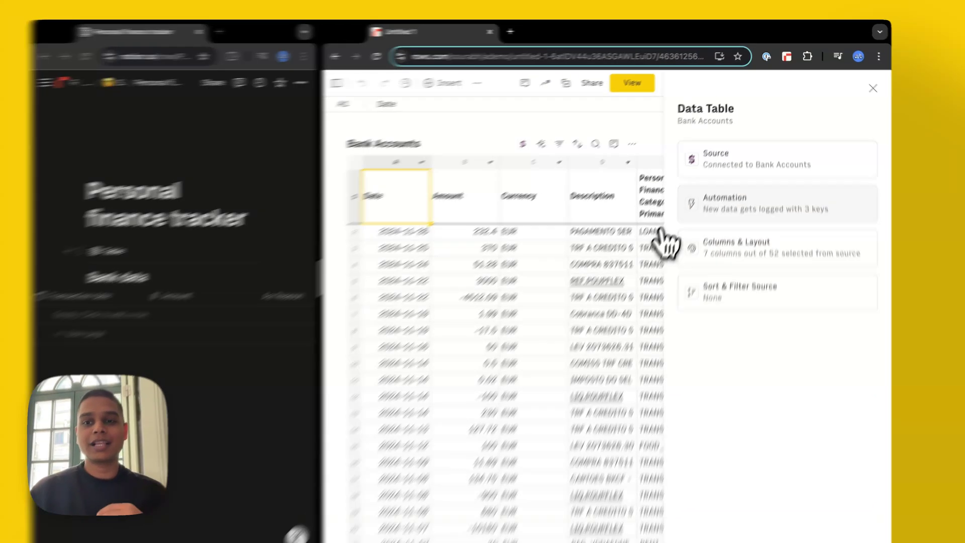
Schedule a daily 08:25 refresh in Log mode keyed on Date, Amount and Description.
click(714, 203)
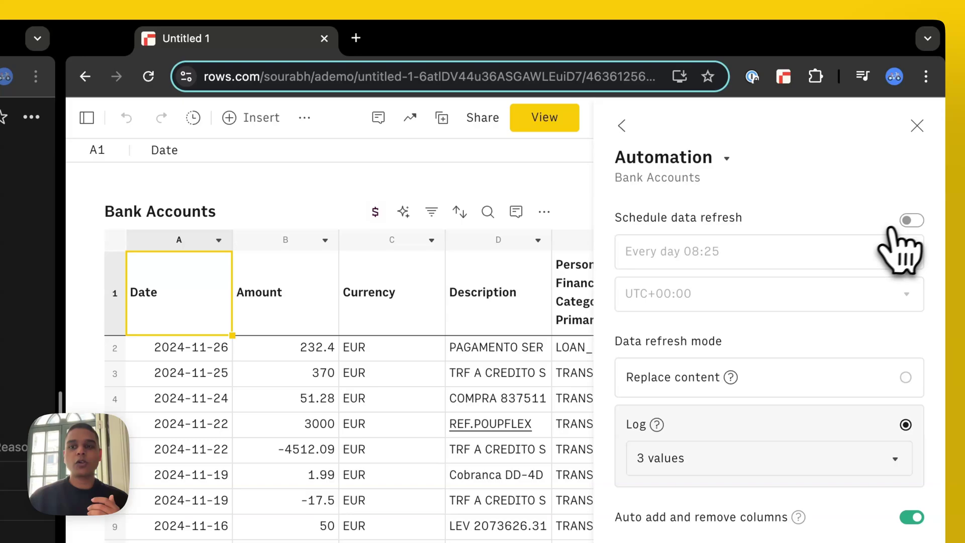
click(911, 220)
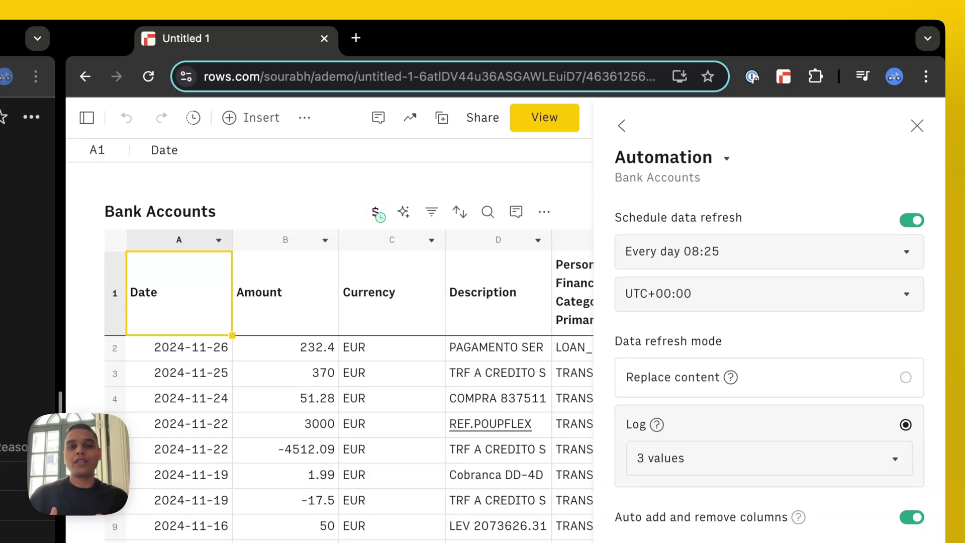
click(849, 254)
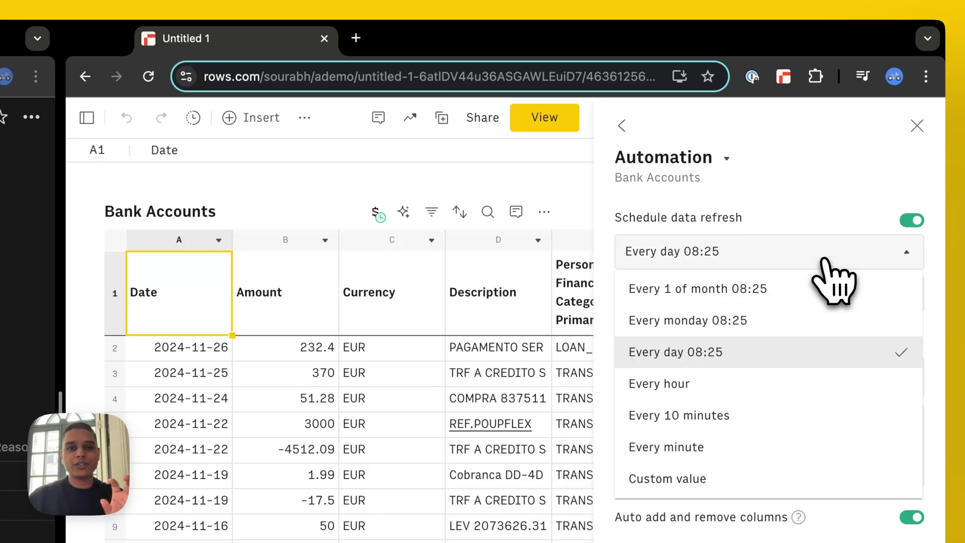
click(823, 262)
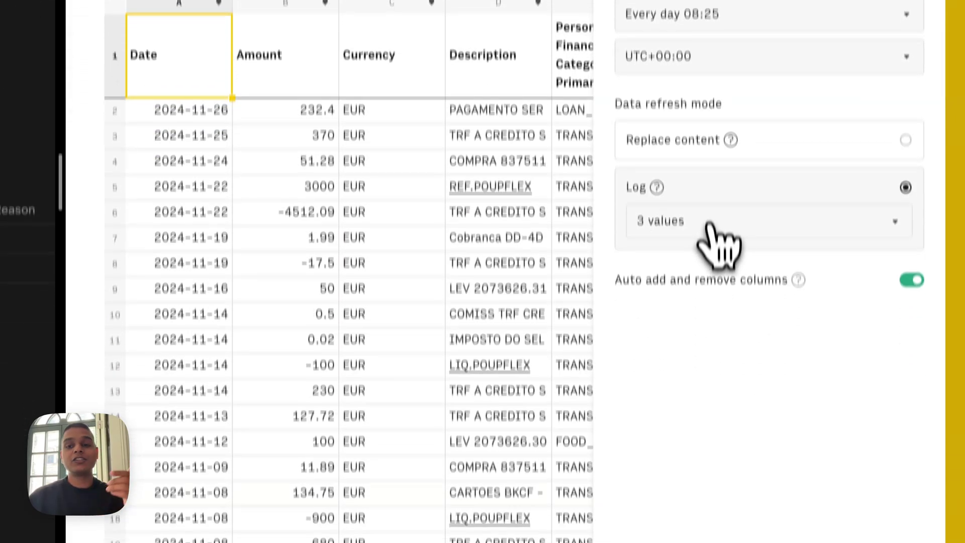
click(708, 459)
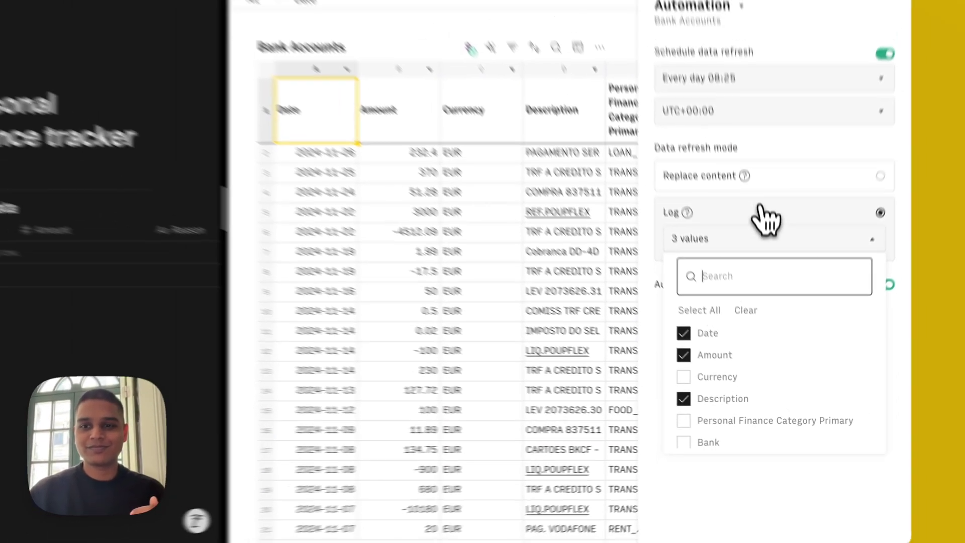
click(704, 146)
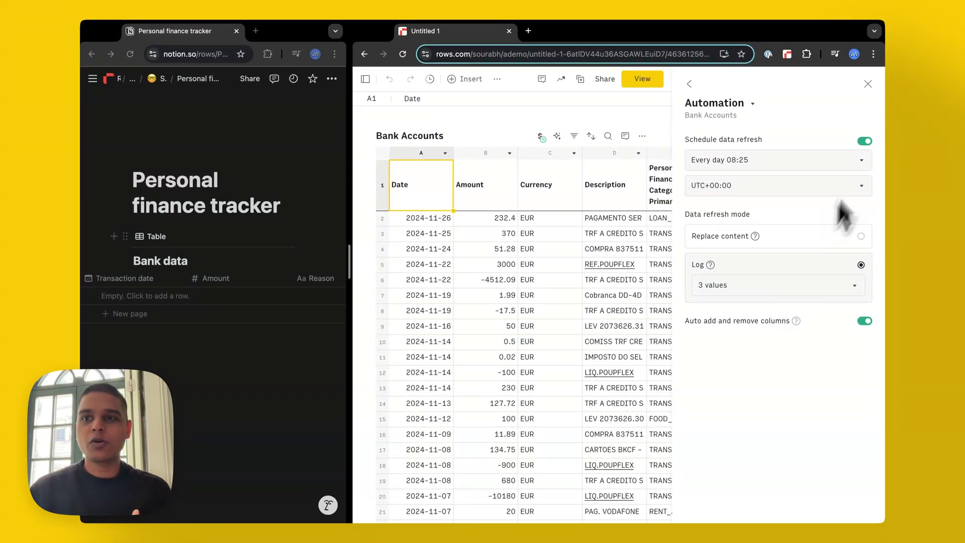
Close Automation and review headers from Date through Personal Finance Category Primary.
click(868, 84)
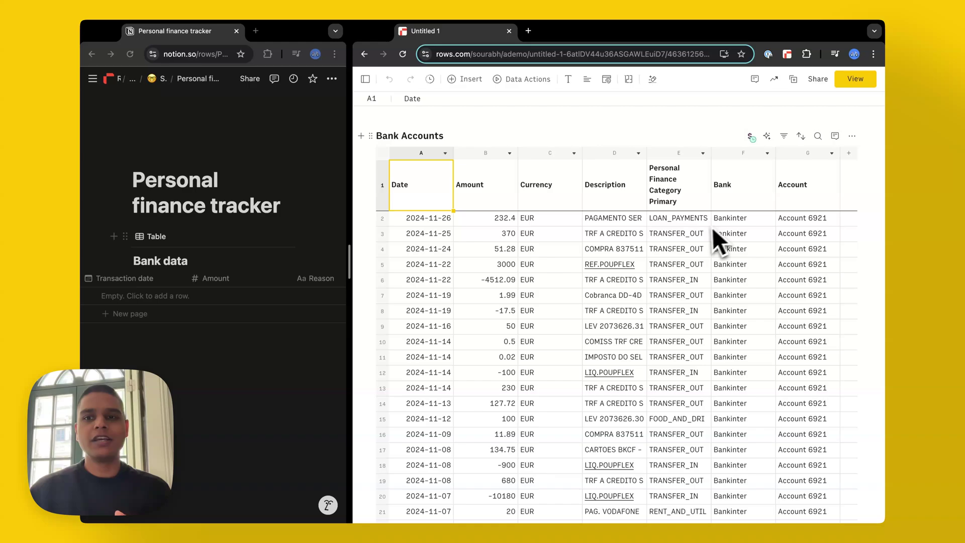
click(422, 217)
click(382, 198)
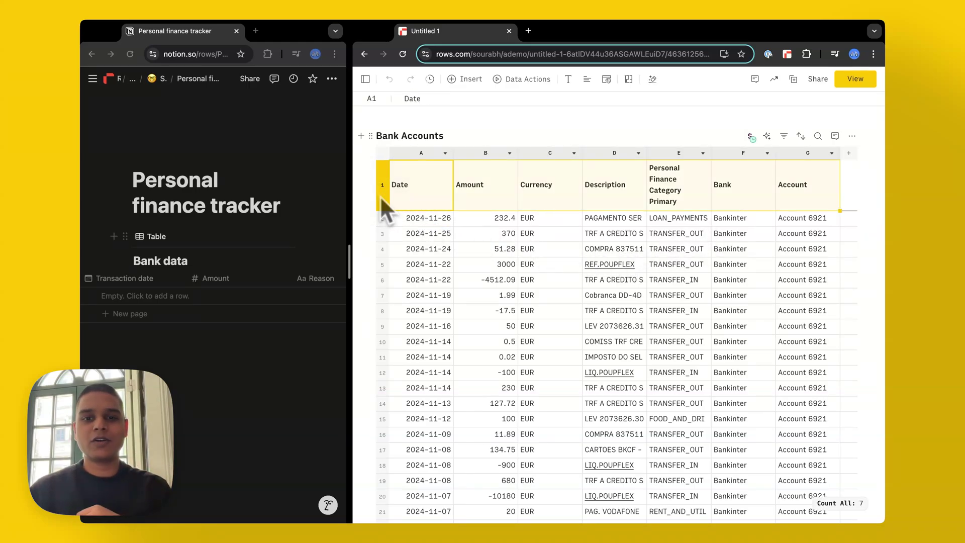
click(425, 197)
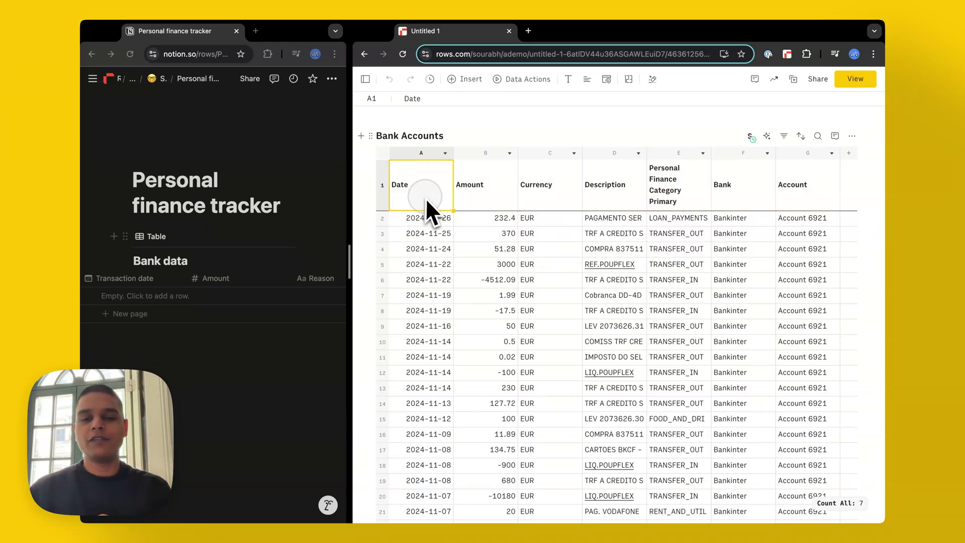
click(477, 198)
click(538, 194)
click(613, 205)
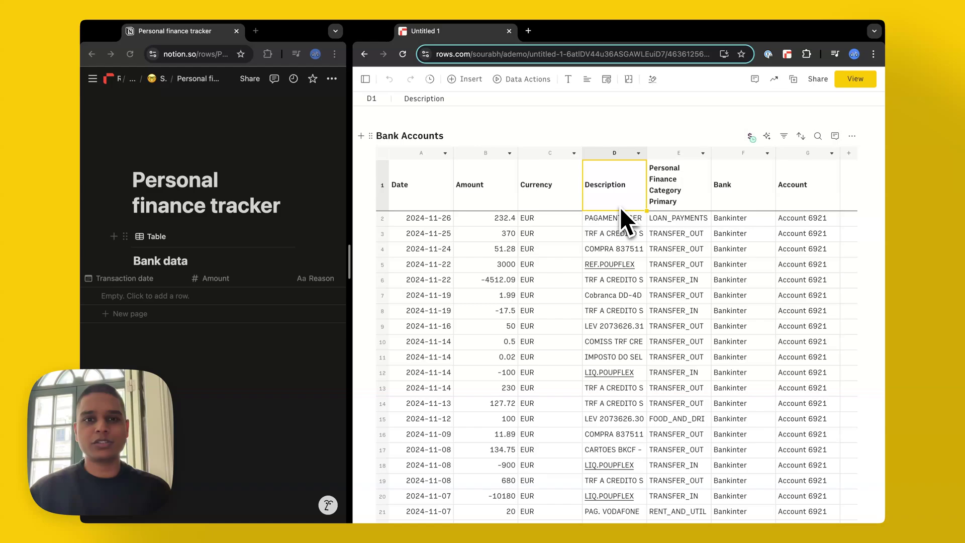
click(692, 205)
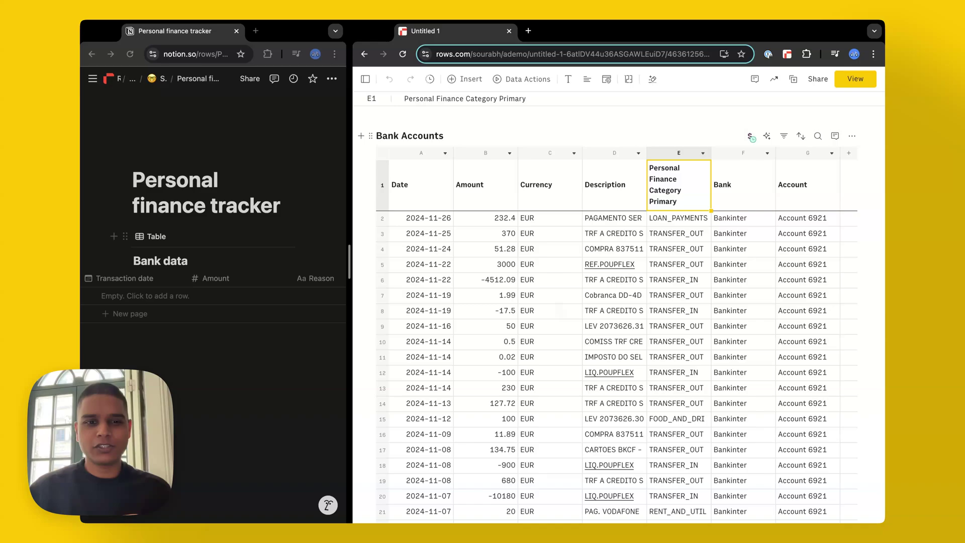
Delete the Currency, Bank and Account columns, then widen the Notion window.
click(574, 152)
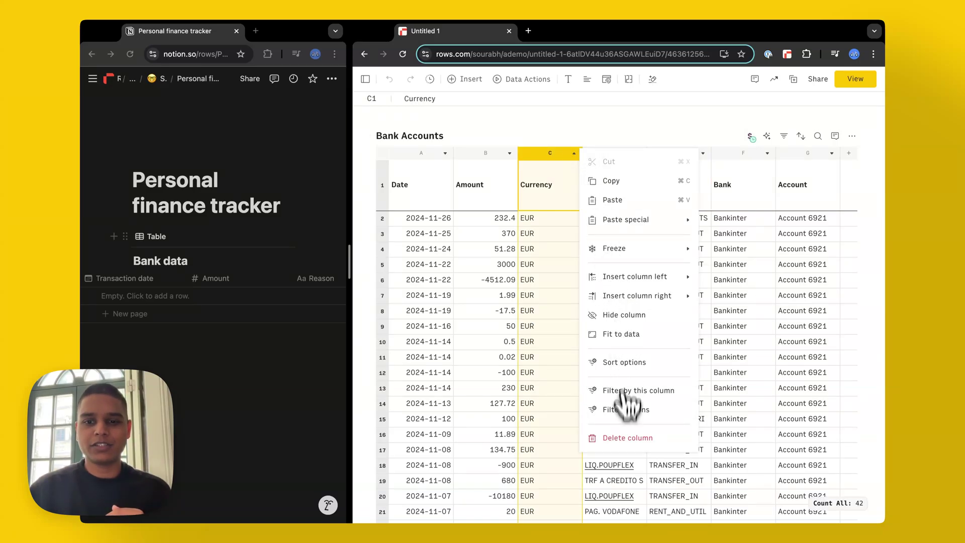
key(Escape)
key(Delete)
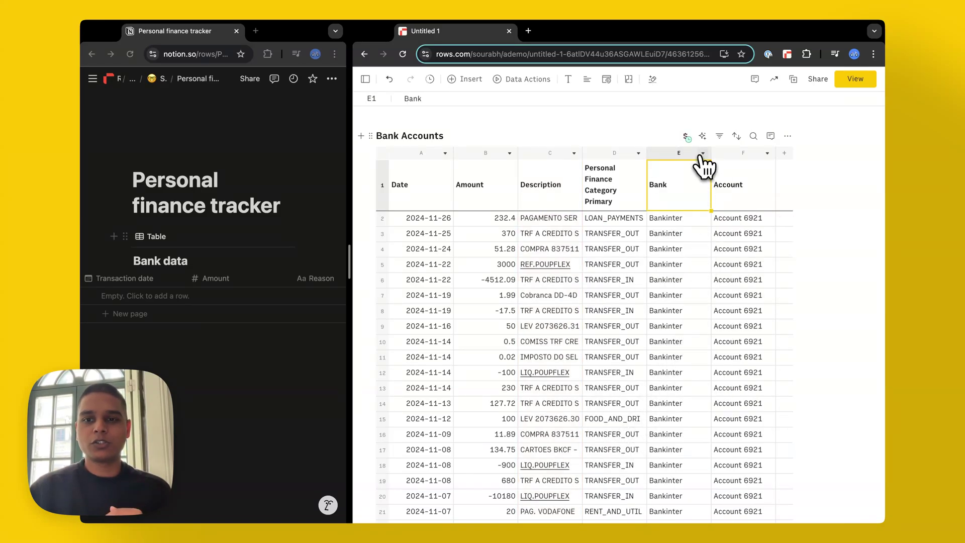
click(702, 152)
click(737, 436)
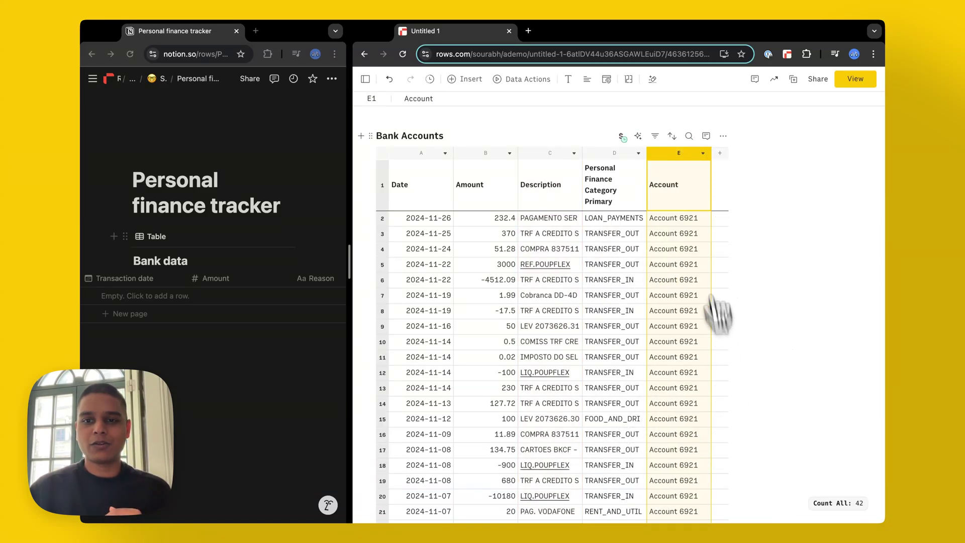
click(702, 153)
click(741, 436)
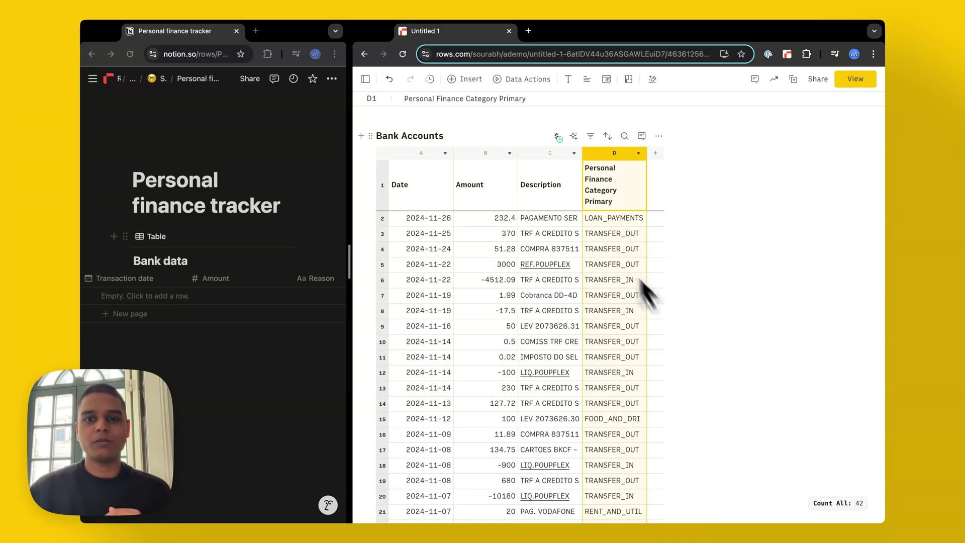
click(570, 189)
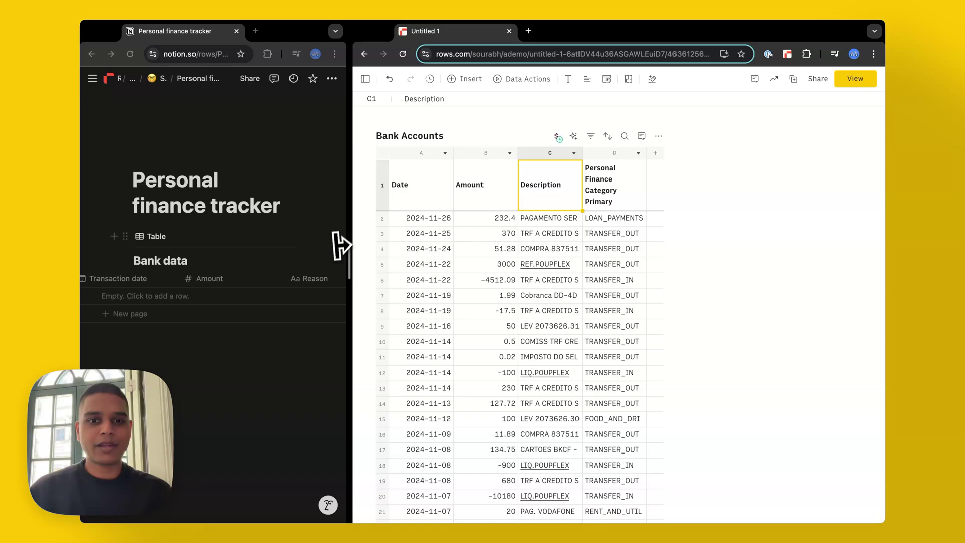
drag(345, 254, 564, 260)
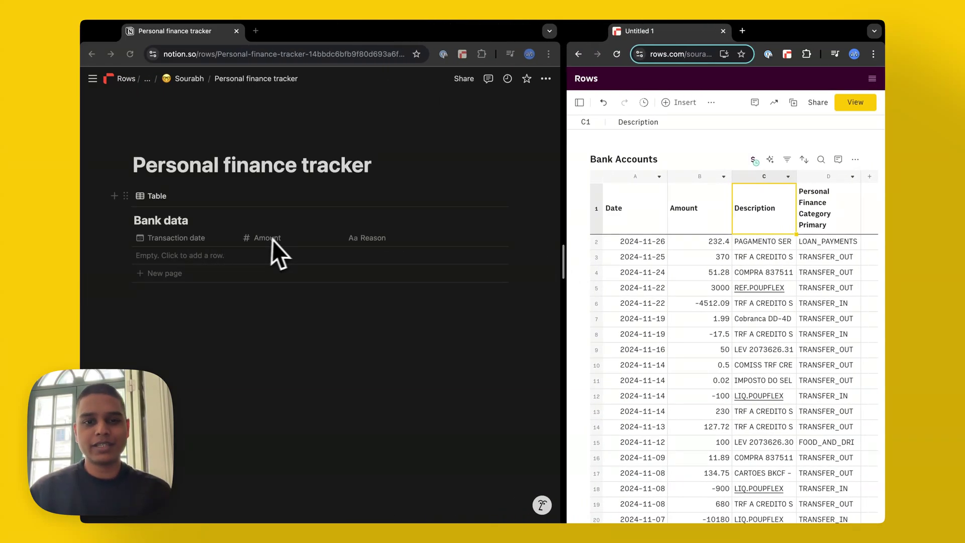
Copy the link to Notion's Bank data table view.
click(394, 242)
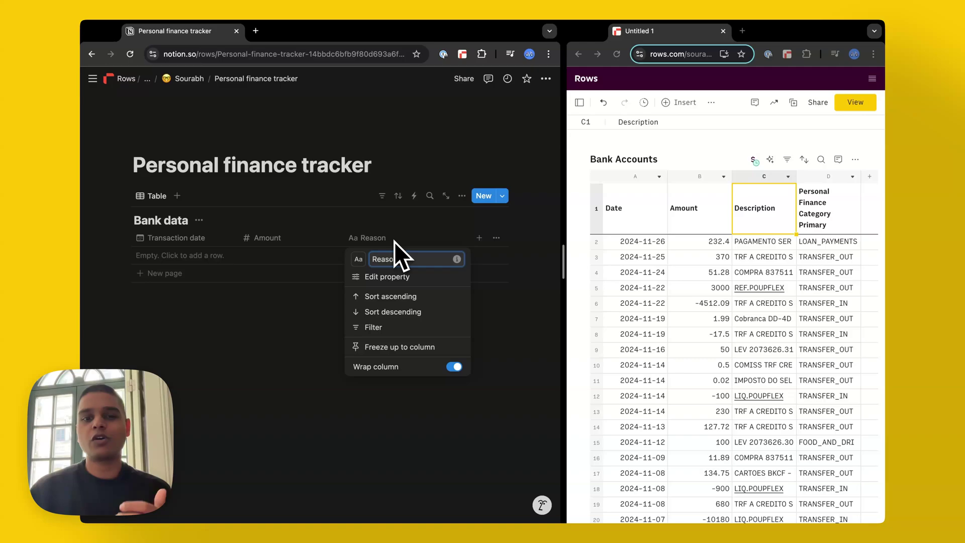
key(Escape)
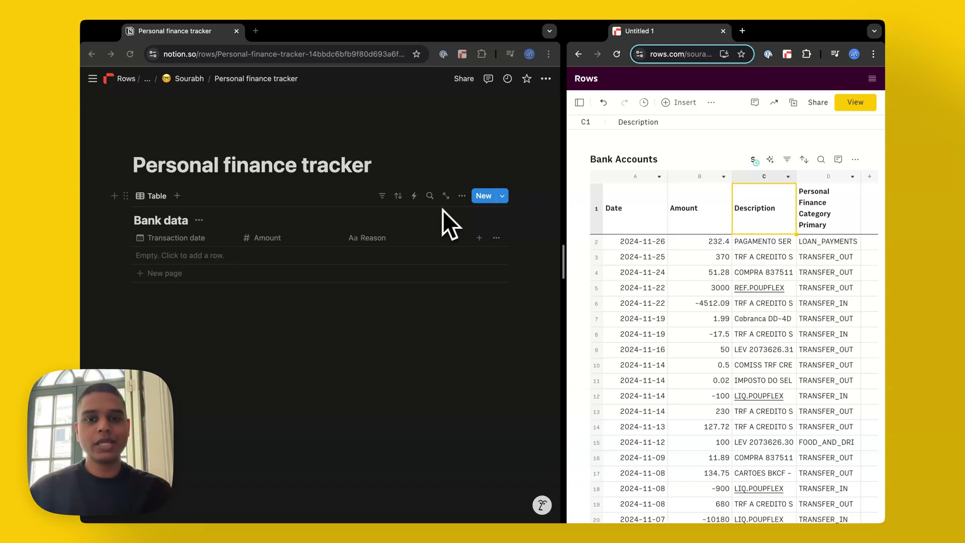
click(462, 200)
click(461, 197)
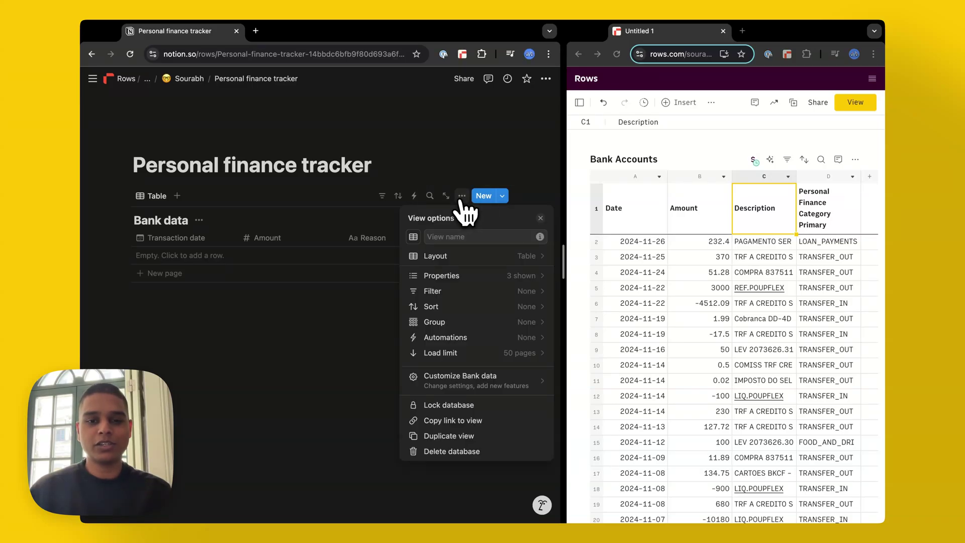
click(464, 420)
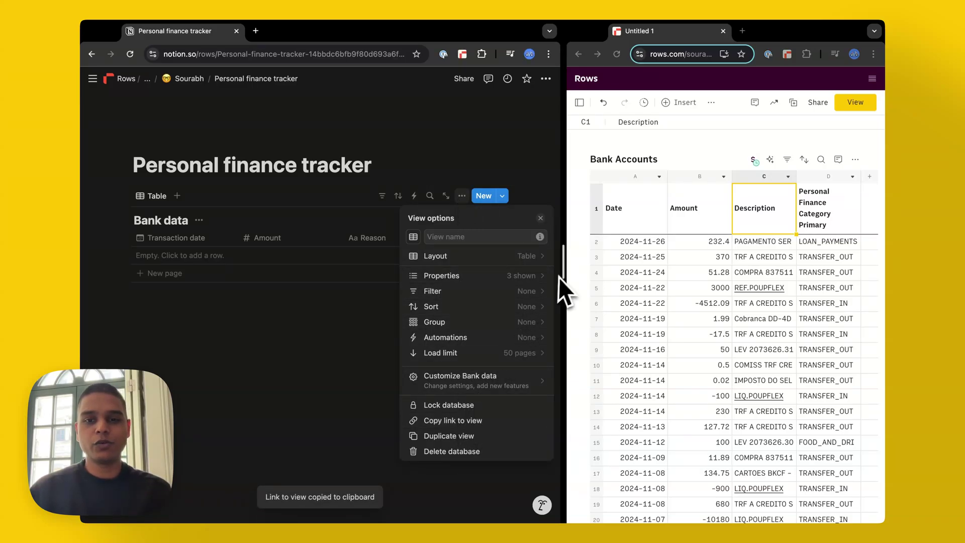
Widen Rows and select the Personal Finance Category Primary header.
drag(559, 276, 350, 276)
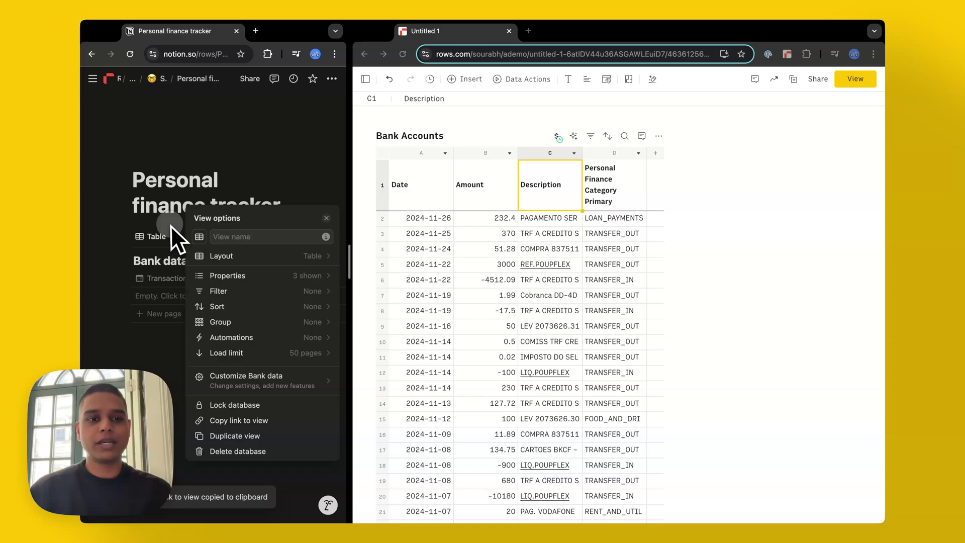
click(172, 226)
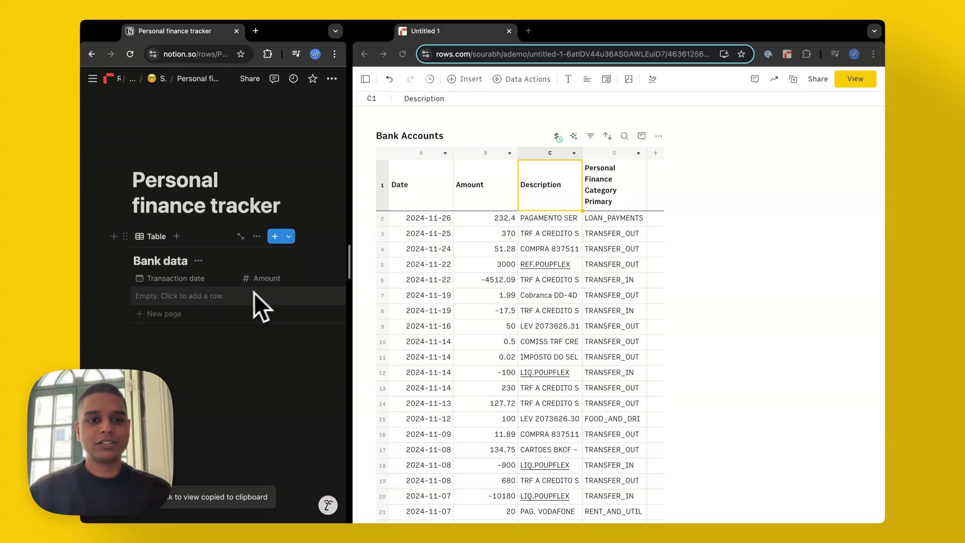
scroll(254, 292, right, 2)
key(Right)
Add formula column E 'Send to Notion' using ADD_DATABASE_PAGE_NOTION with the pasted Notion link.
click(659, 202)
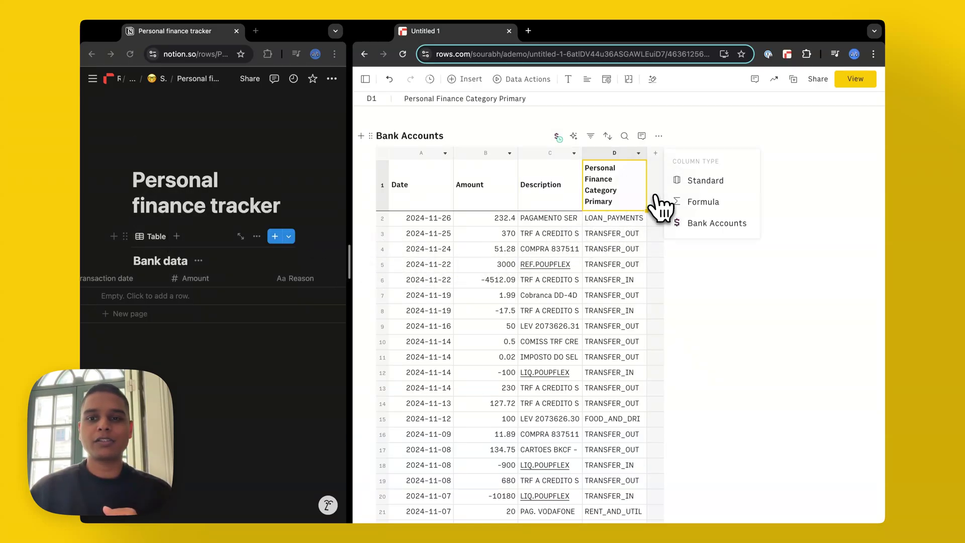
click(692, 205)
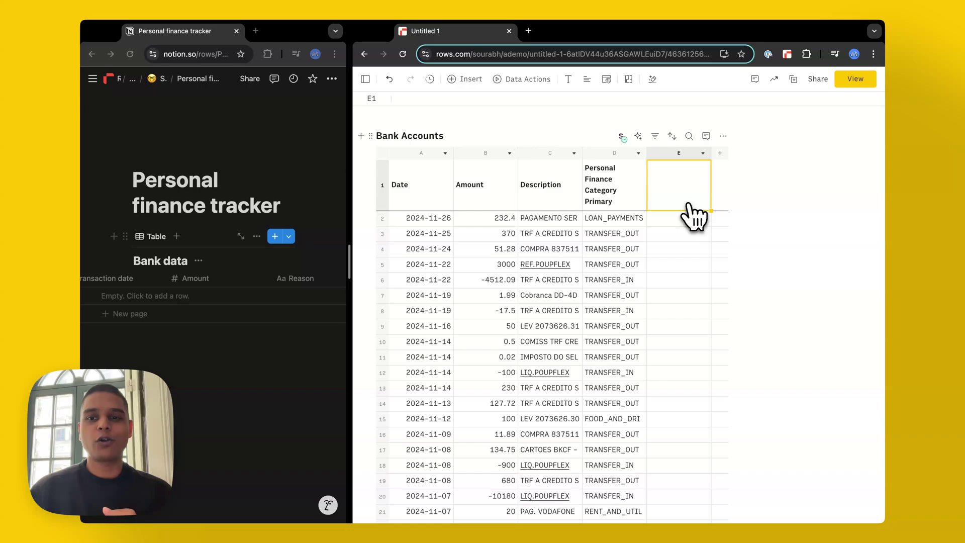
text(Se)
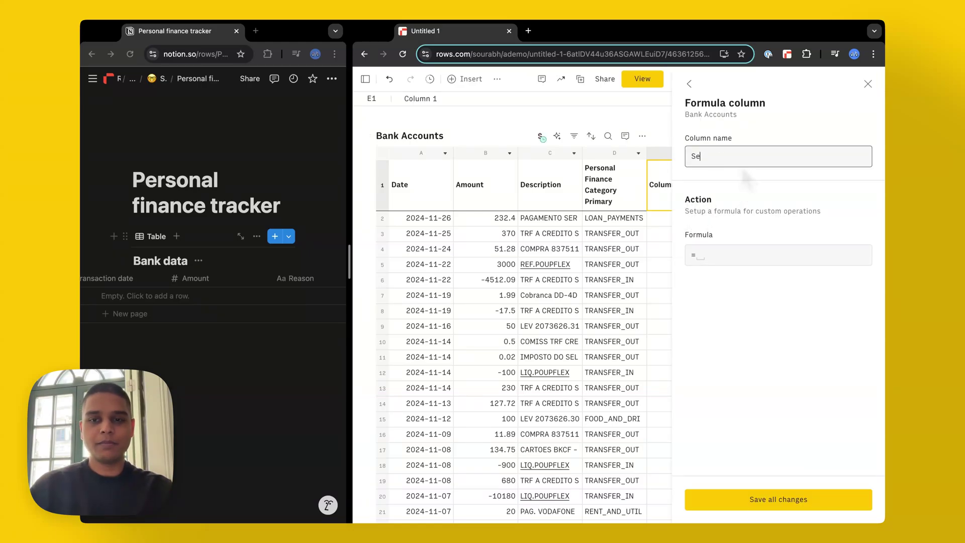
text(nd to Notion)
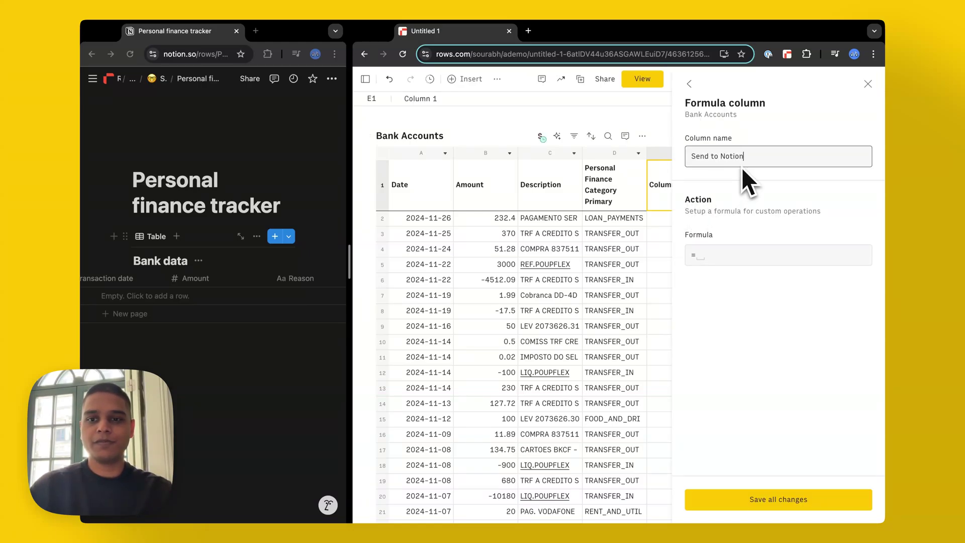
click(720, 255)
text(notion)
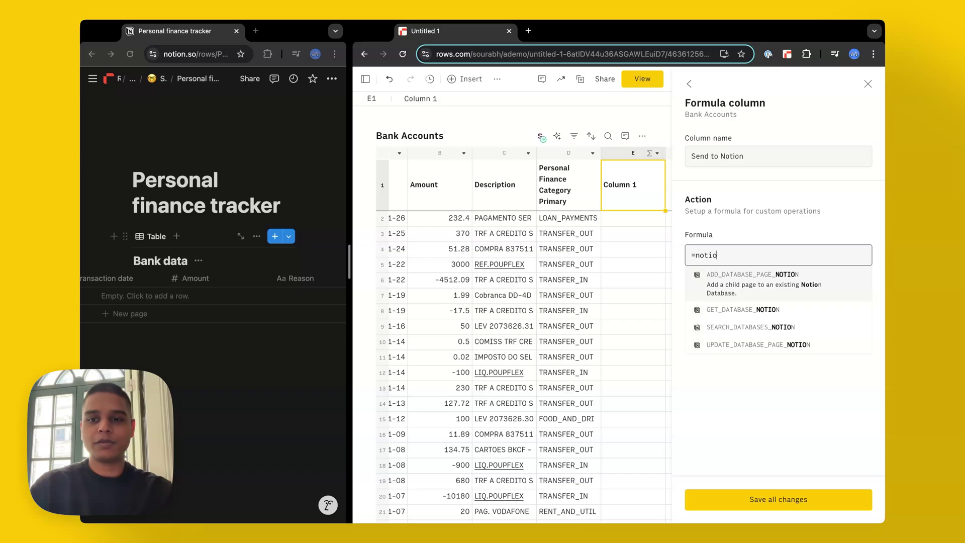
click(759, 288)
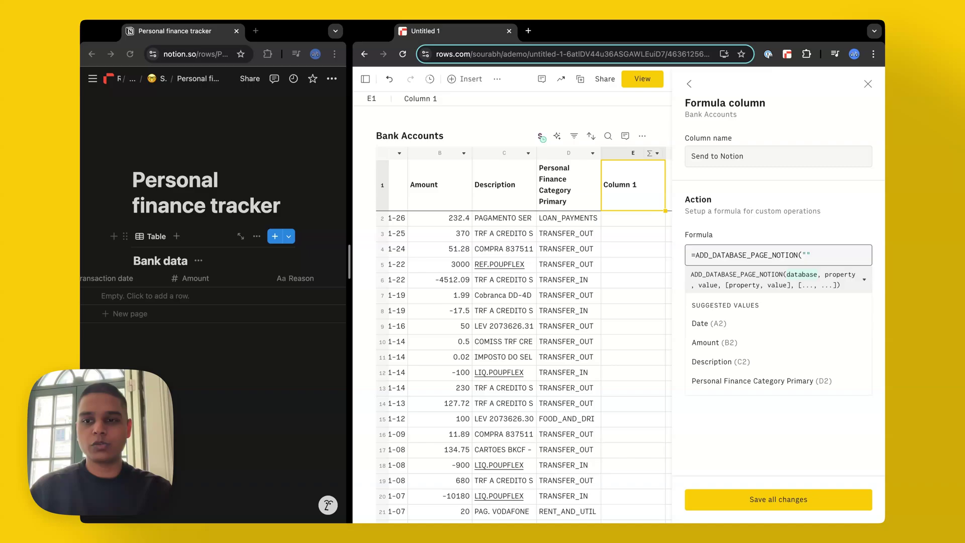
key(super+v)
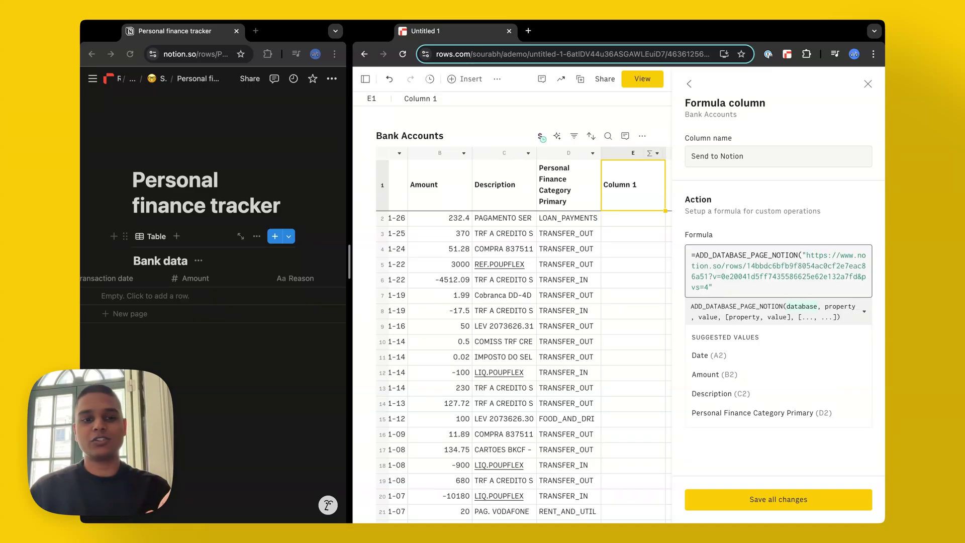
Complete the formula with "Transaction date",A2,"Amount",B2,"Reason",C2.
click(769, 288)
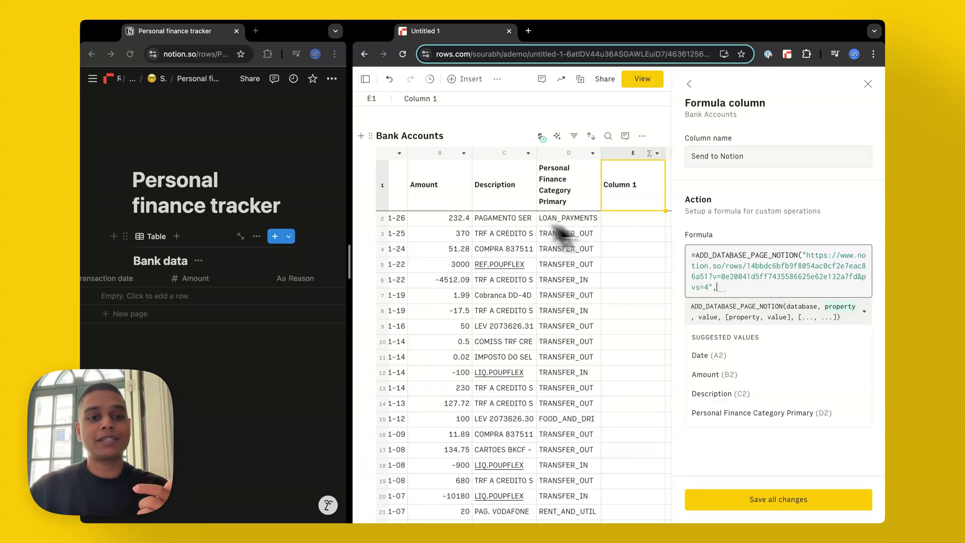
scroll(237, 275, left, 2)
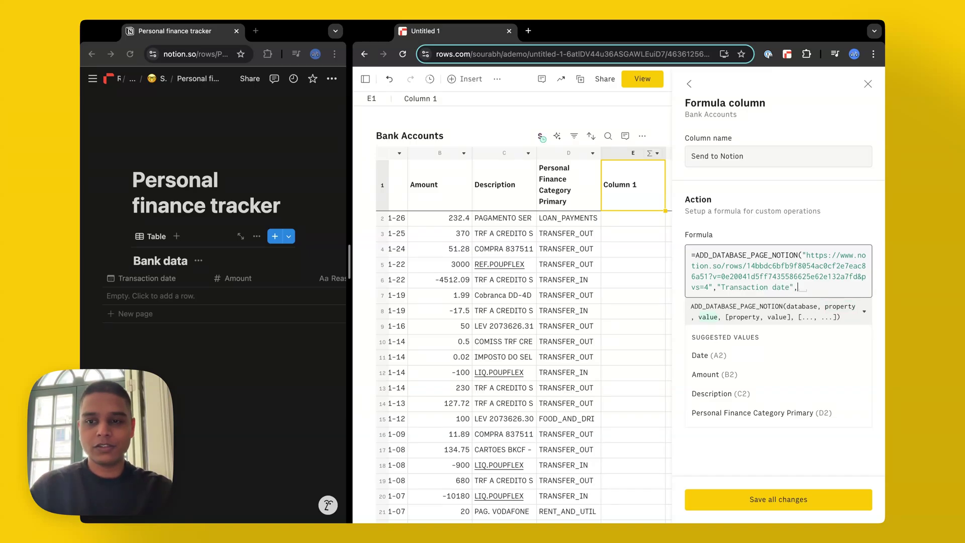
text(A2)
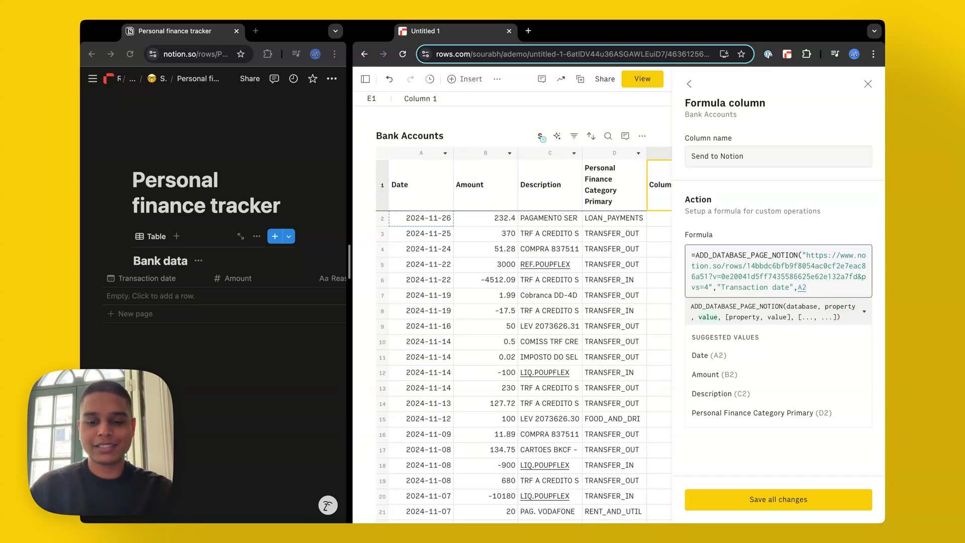
text(,")
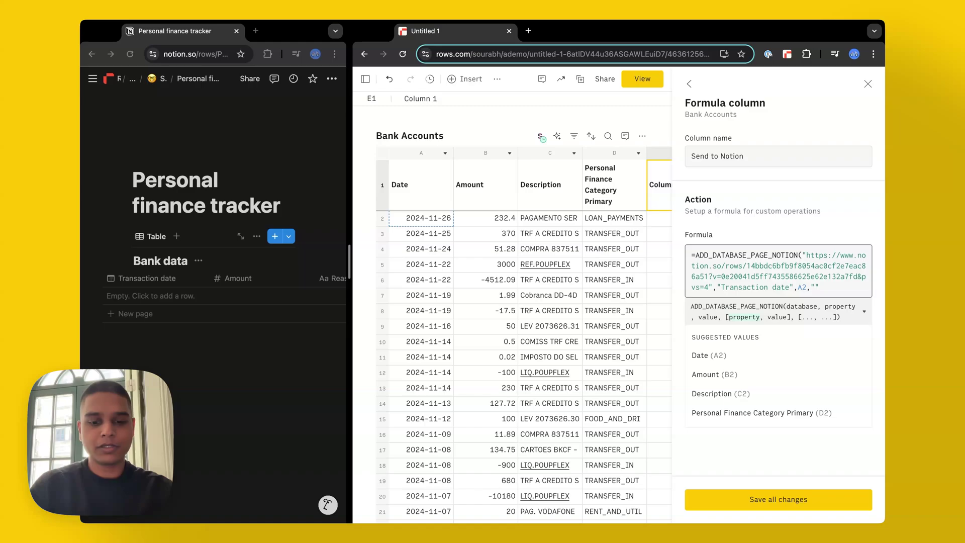
text(Amount)
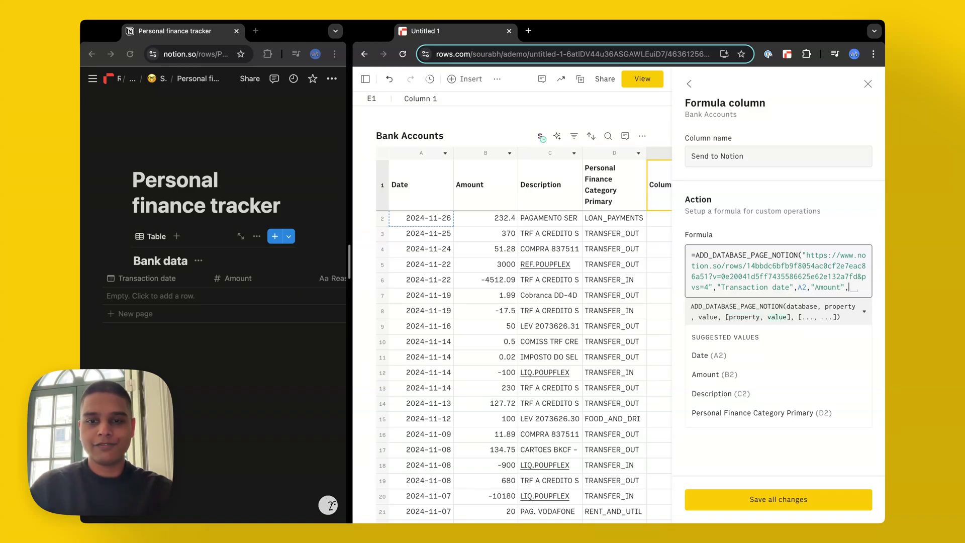
key(Left)
key(Left)
key(Down)
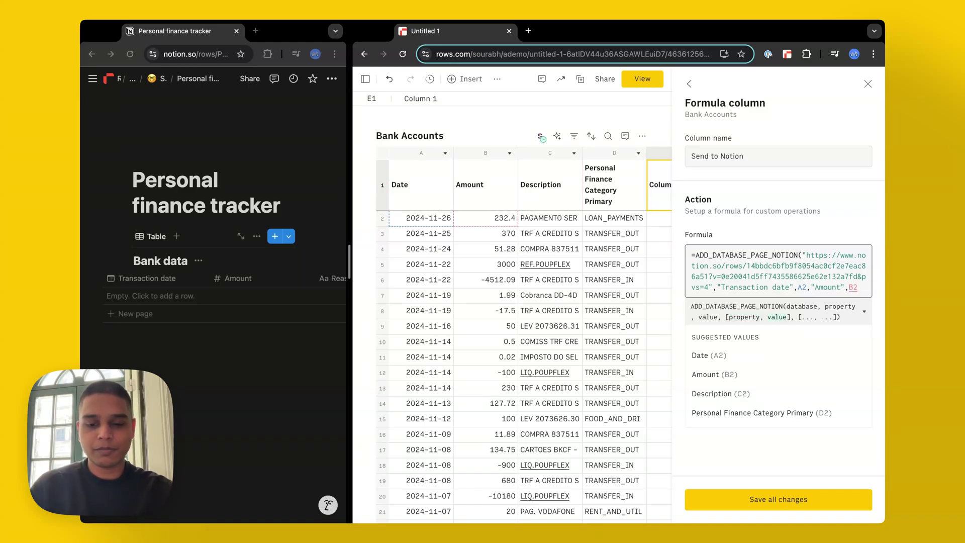
text("")
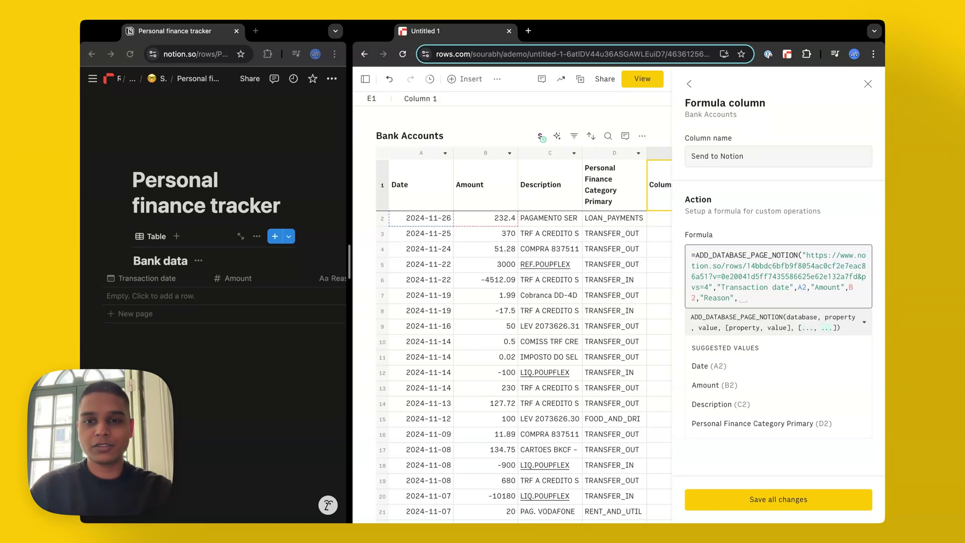
key(Down)
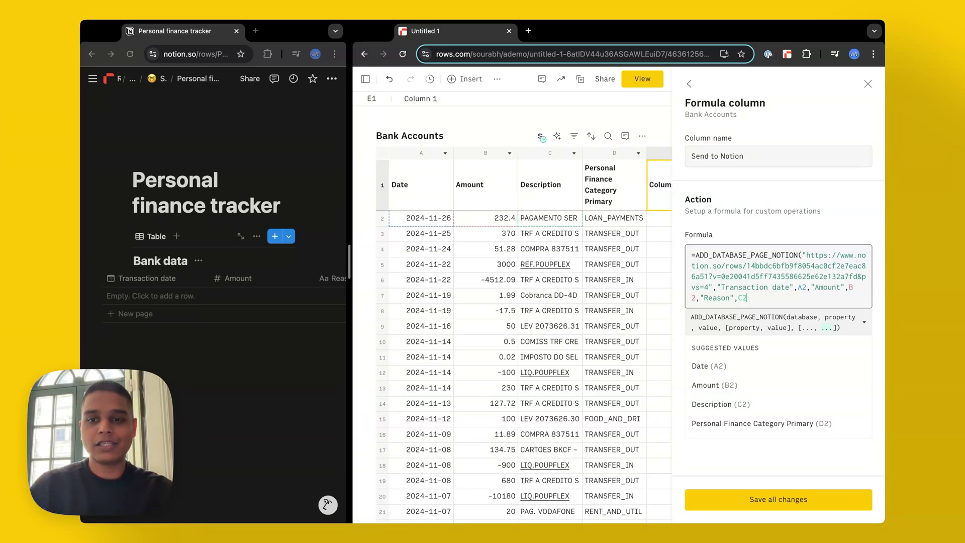
Save the Send to Notion column and scroll to check its page results.
click(809, 500)
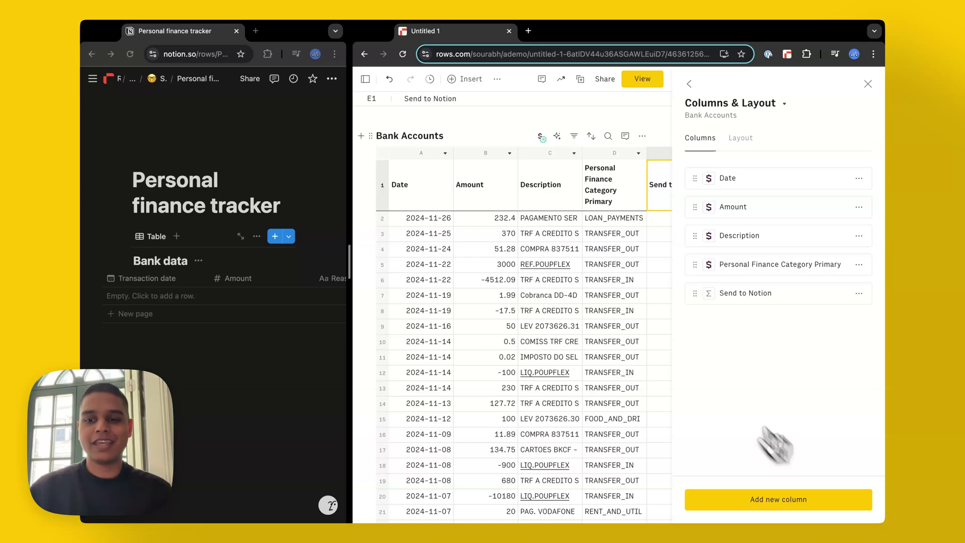
scroll(631, 366, right, 2)
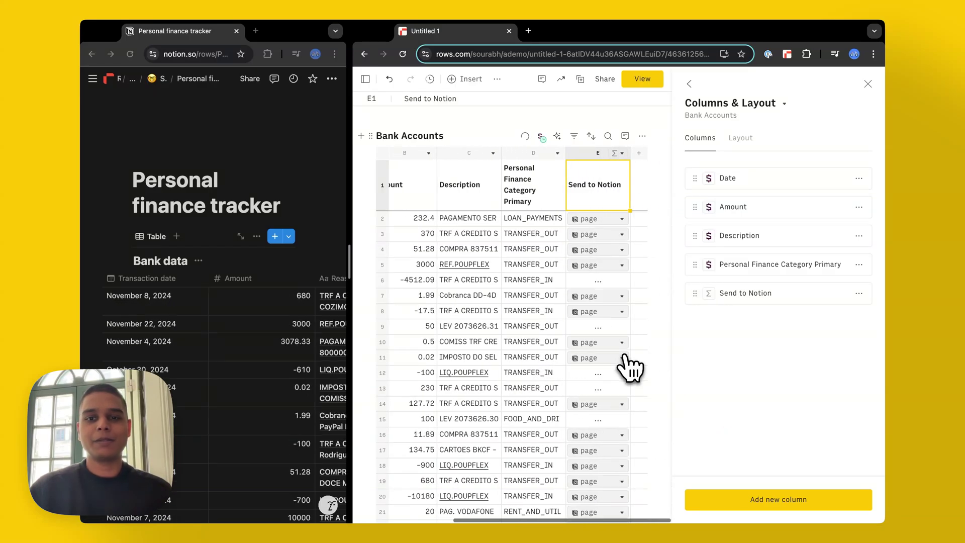
scroll(631, 366, down, 10)
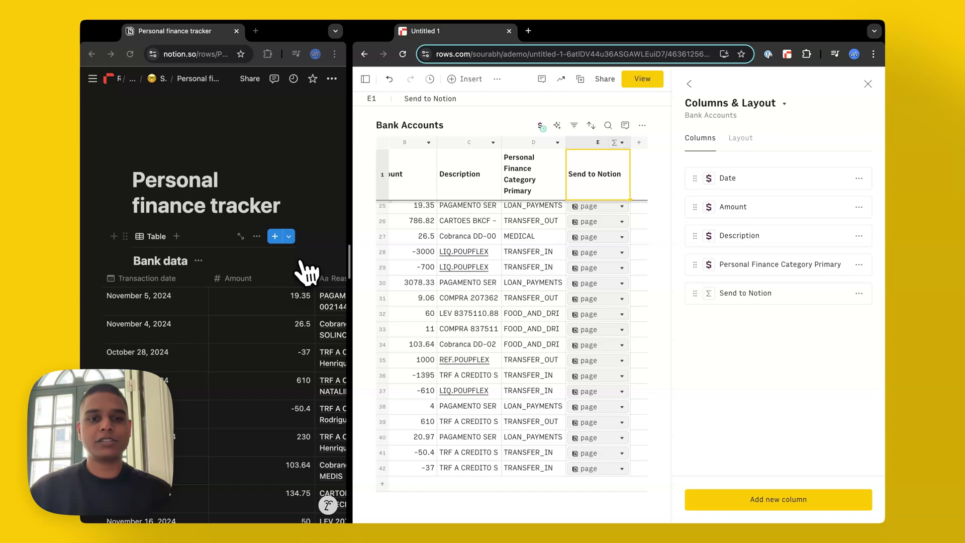
Widen Notion to verify the pushed transaction rows, then restore Rows' width.
drag(345, 241, 586, 255)
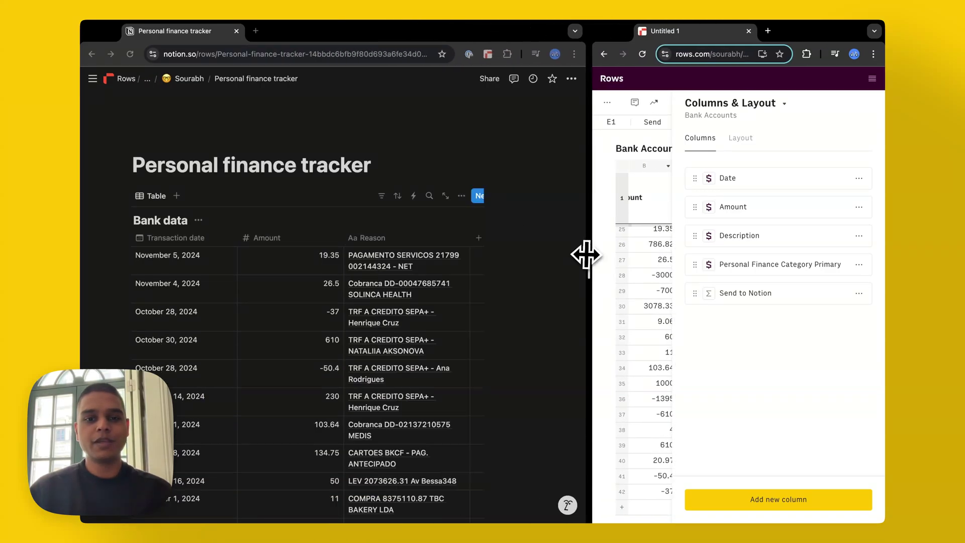
scroll(518, 285, down, 10)
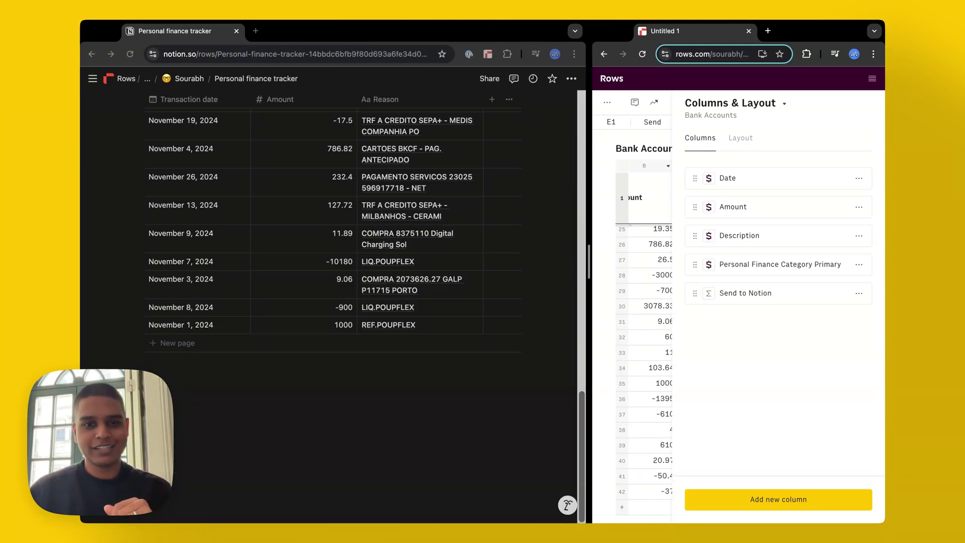
scroll(500, 288, up, 5)
drag(583, 263, 615, 261)
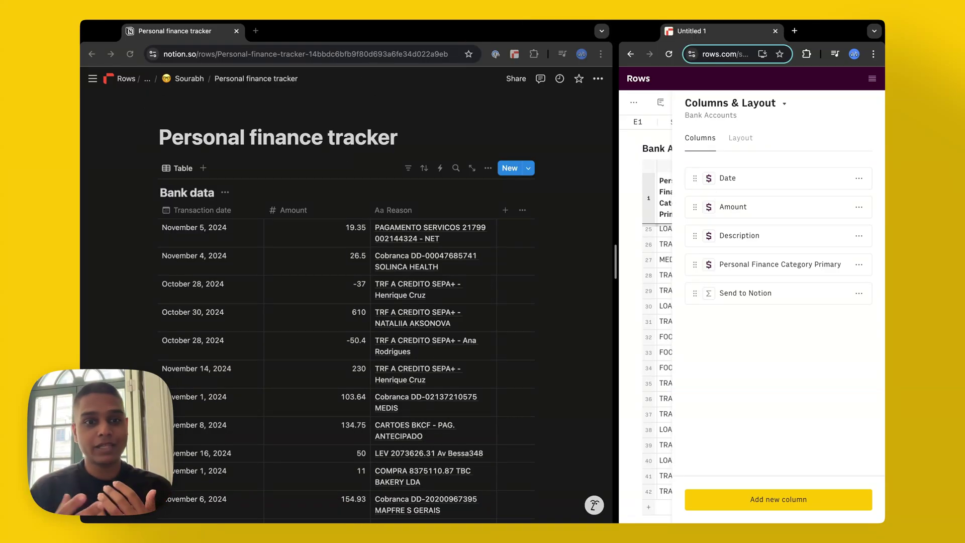